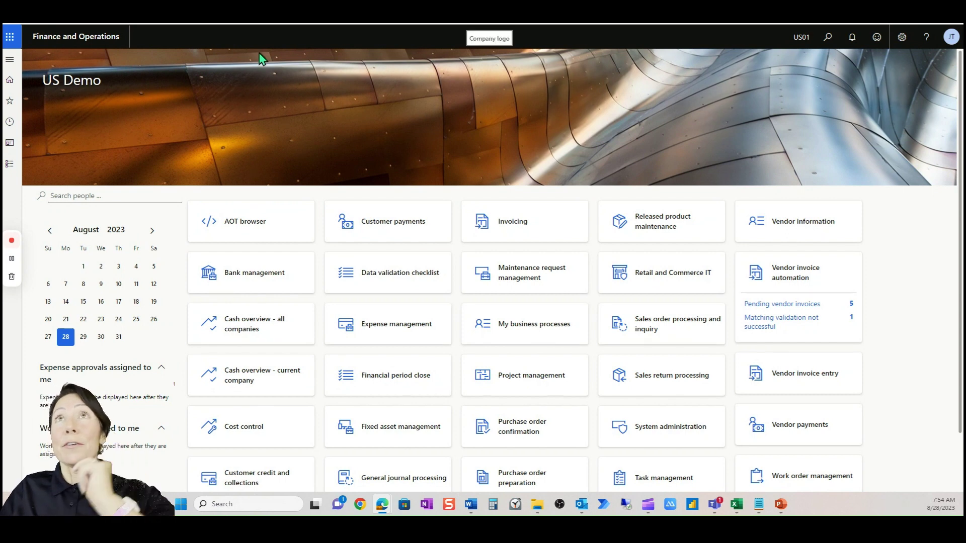
- Switch to the Invoice capture dashboard, change area to Setup system, and collapse Manage mapping rules
key("ctrl+Tab")
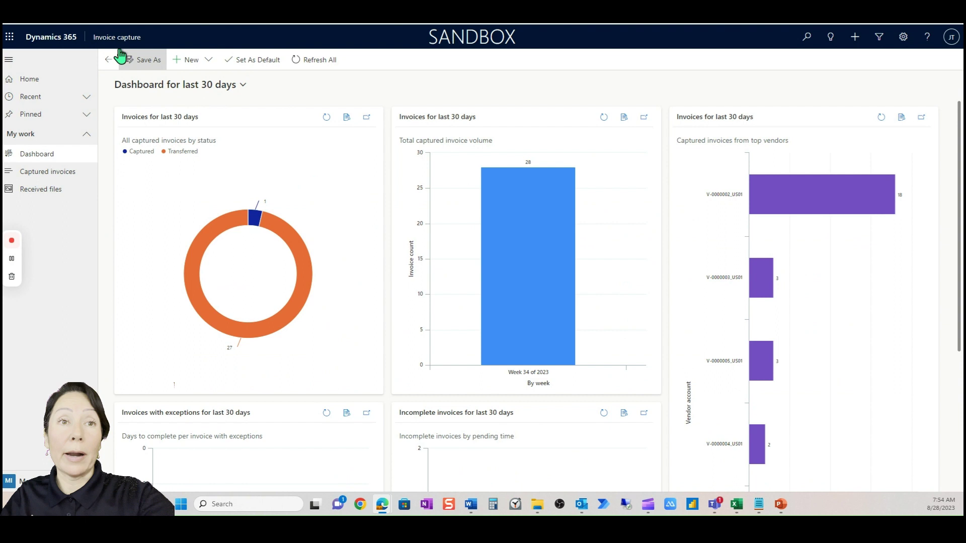
mouse_move(321, 264)
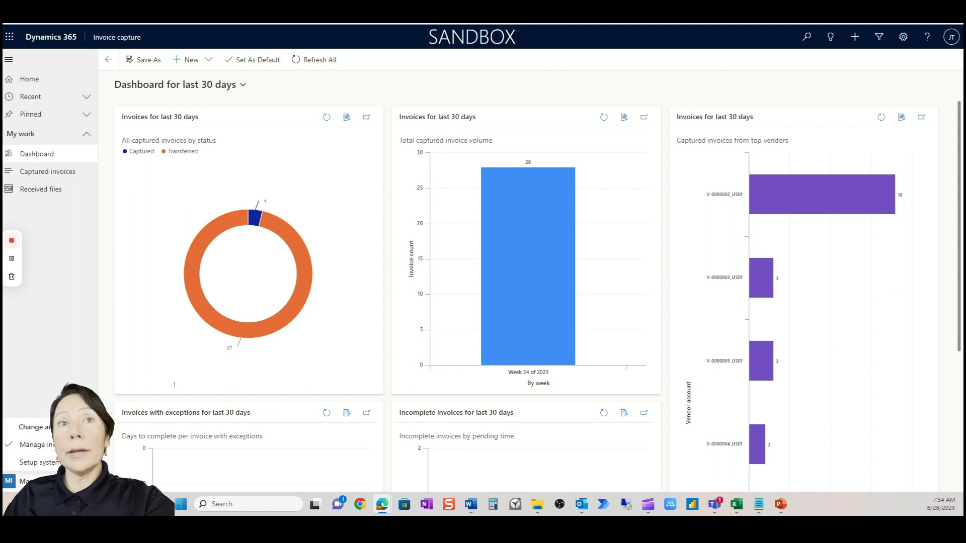
left_click(48, 466)
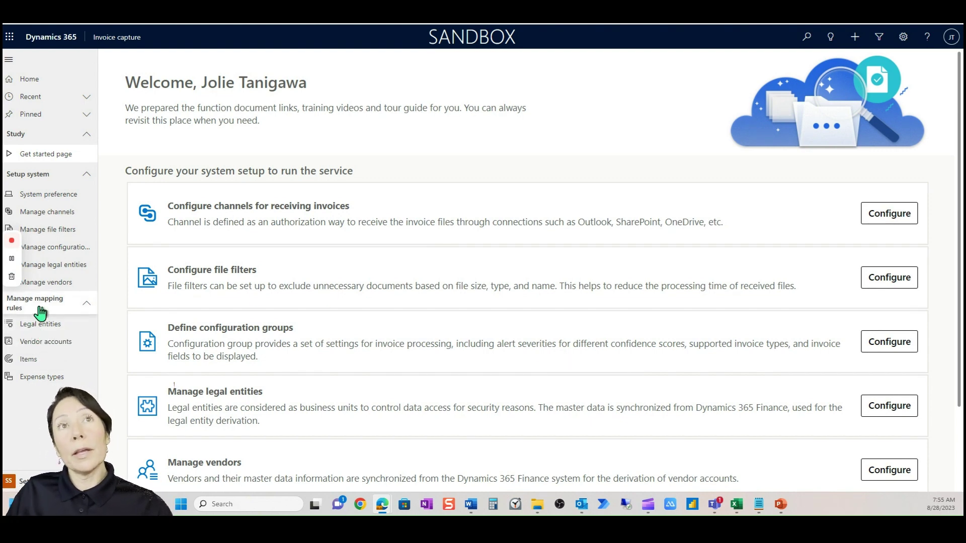
left_click(66, 311)
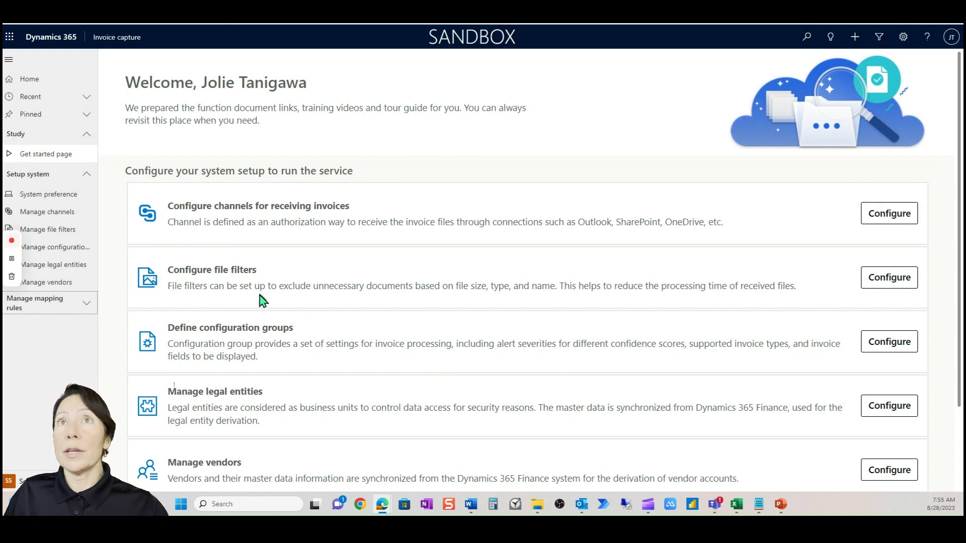
left_click(888, 224)
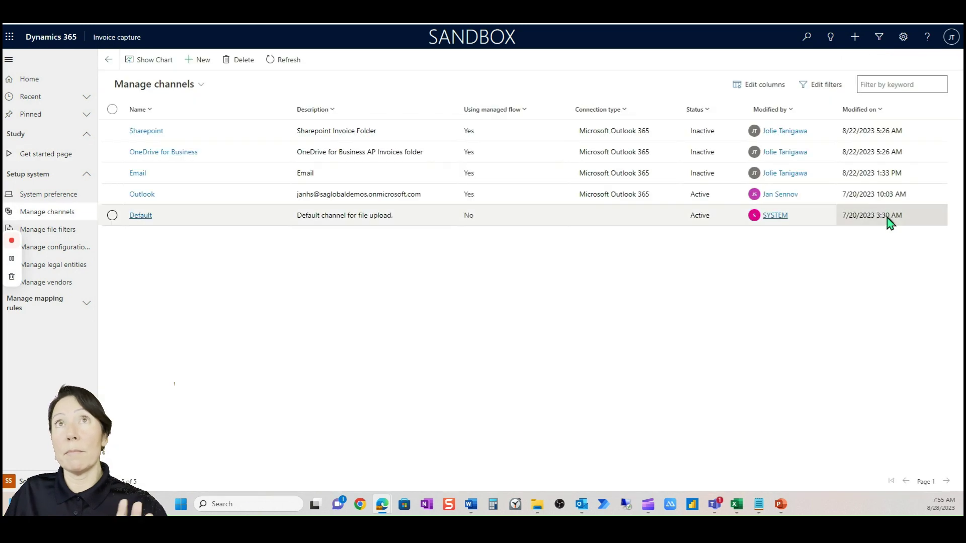
left_click(112, 173)
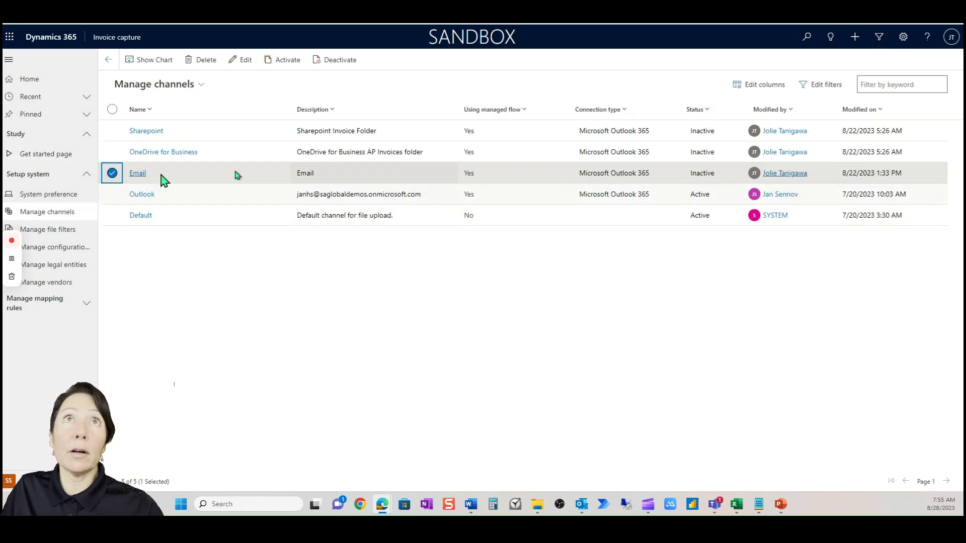
left_click(137, 174)
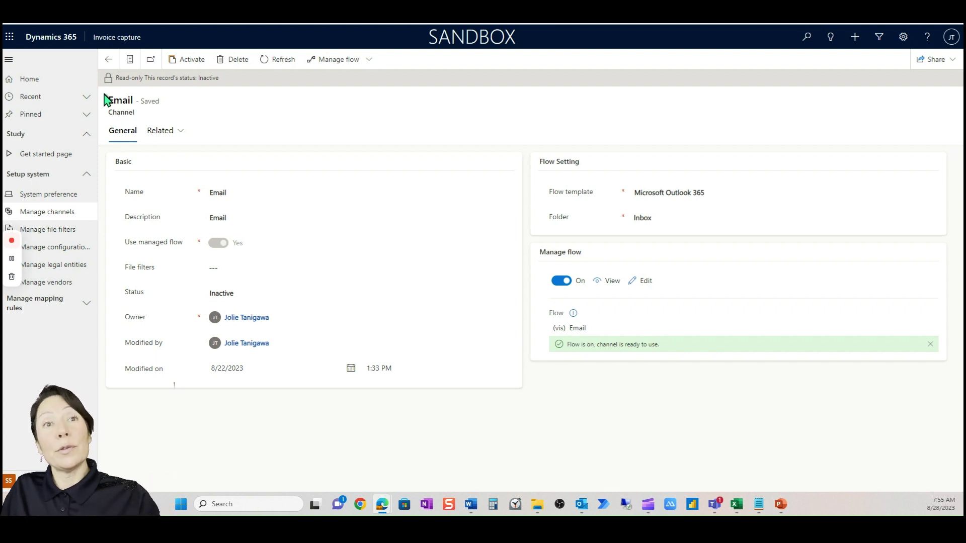
left_click(109, 59)
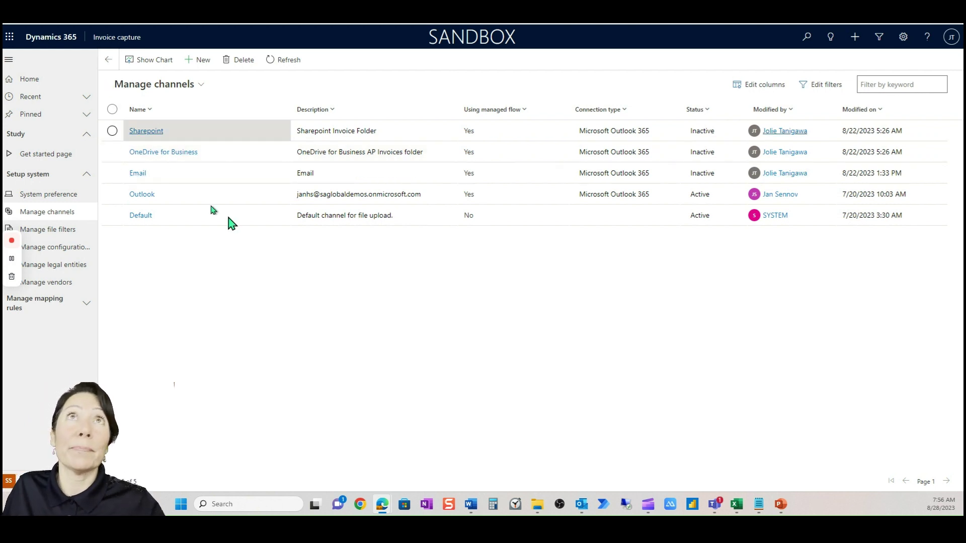
left_click(119, 220)
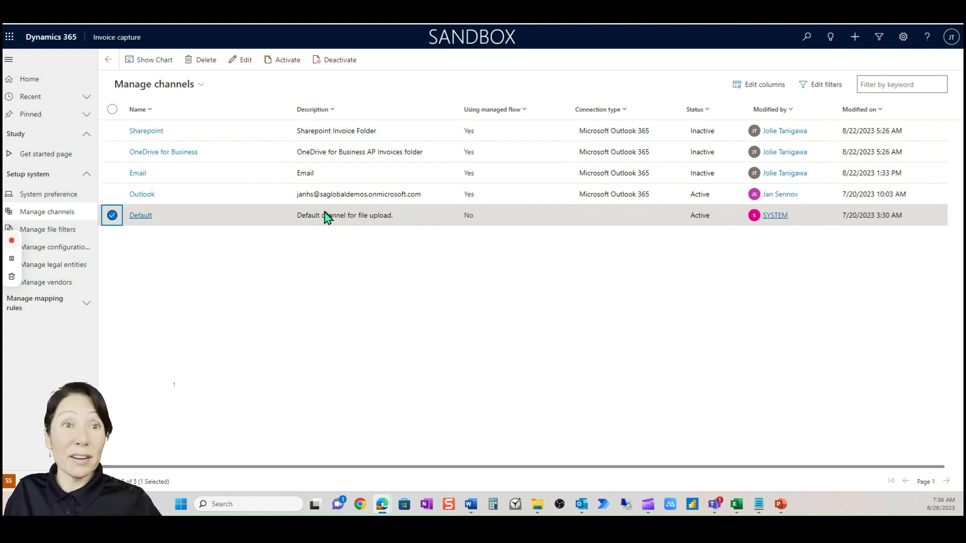
left_click(108, 60)
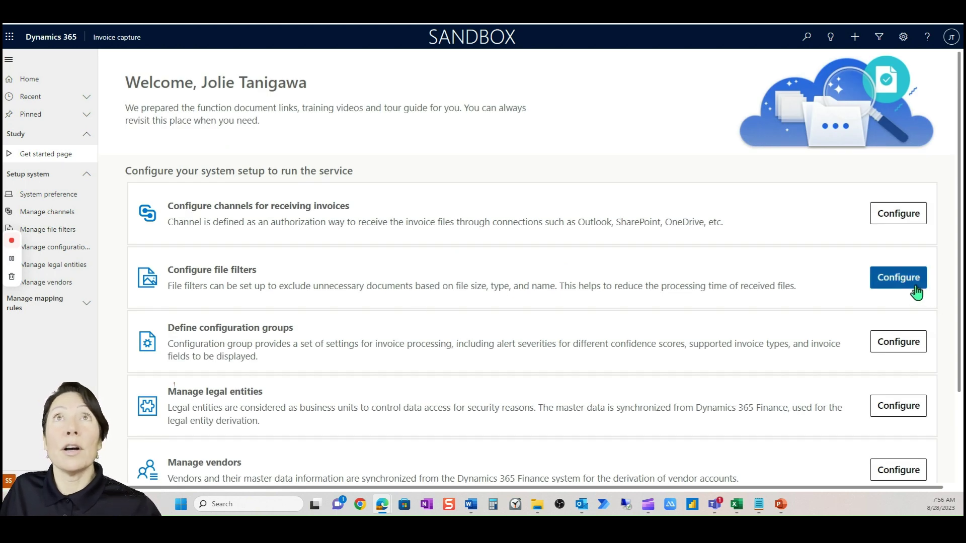
left_click(899, 278)
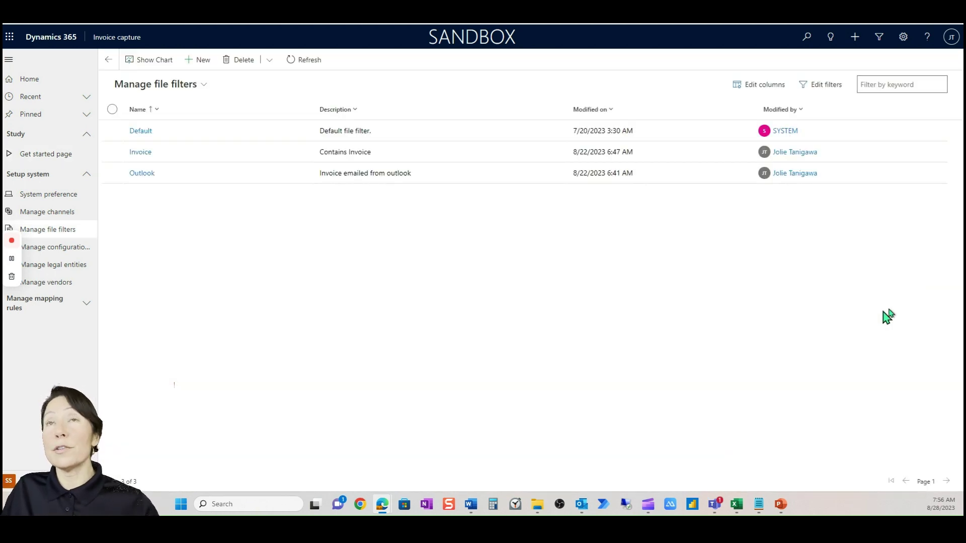
left_click(112, 132)
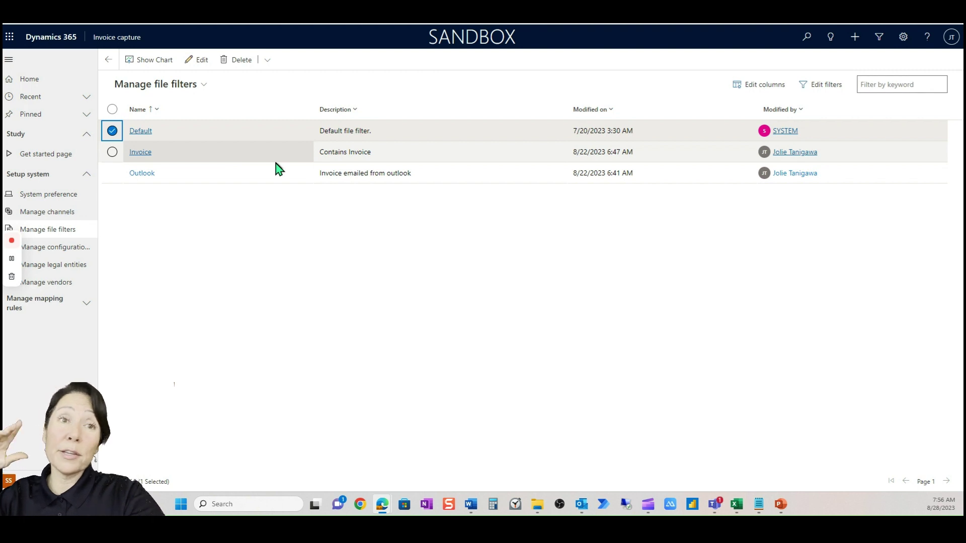
left_click(137, 152)
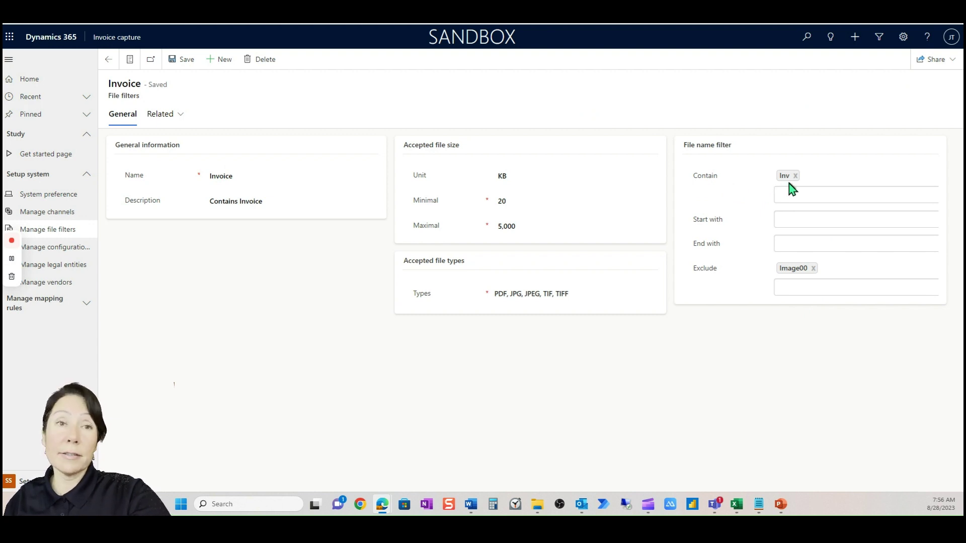
left_click(113, 65)
- From the Get started page, open Manage configuration groups and the Default group's settings
left_click(114, 65)
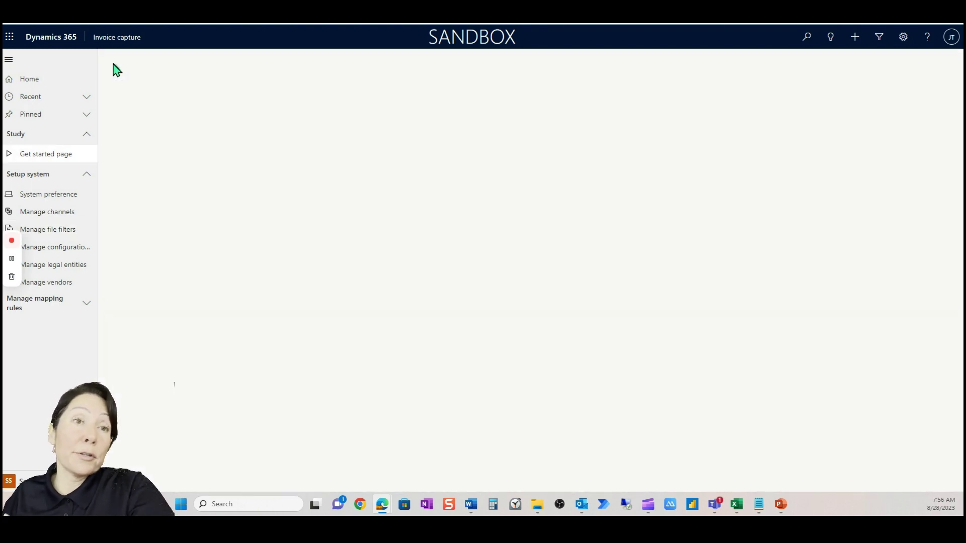
scroll(408, 346, "down", 2)
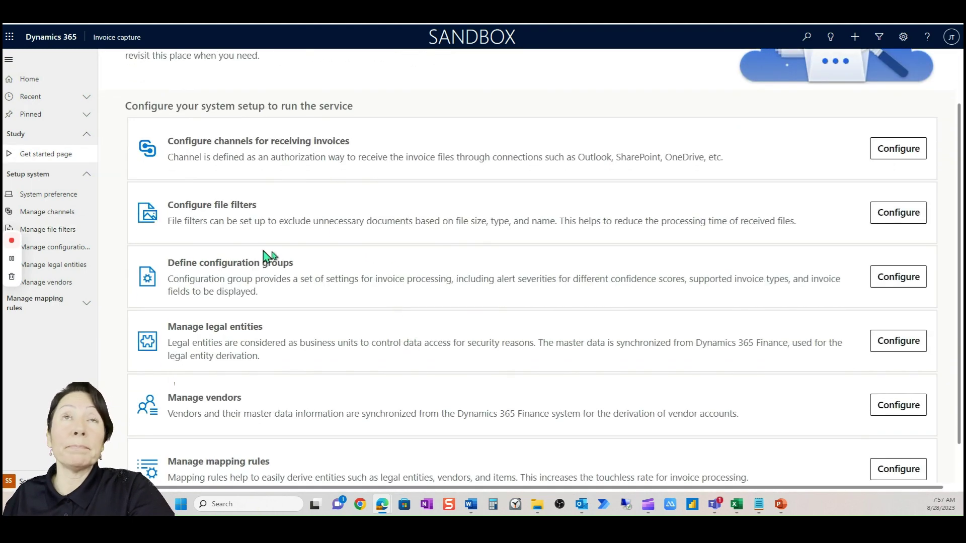
left_click(890, 280)
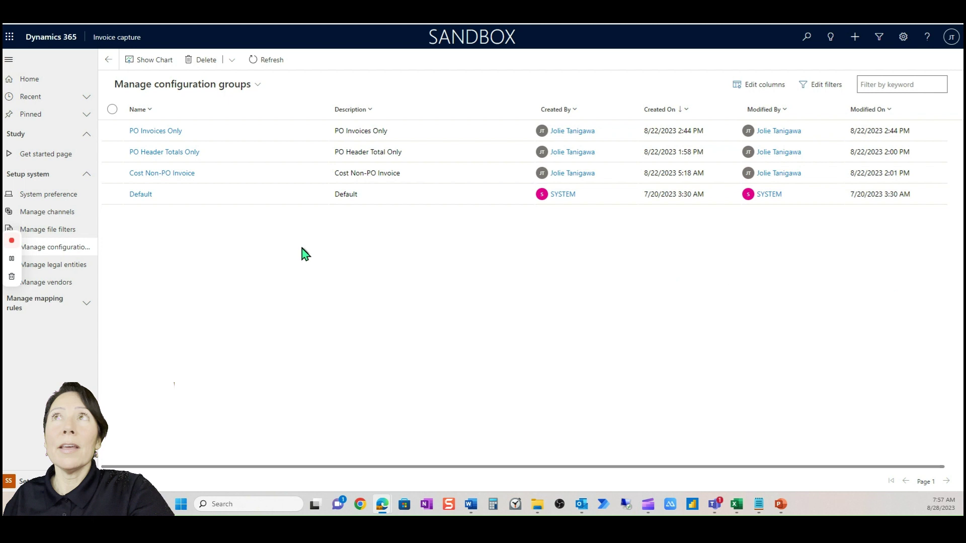
left_click(112, 196)
left_click(143, 200)
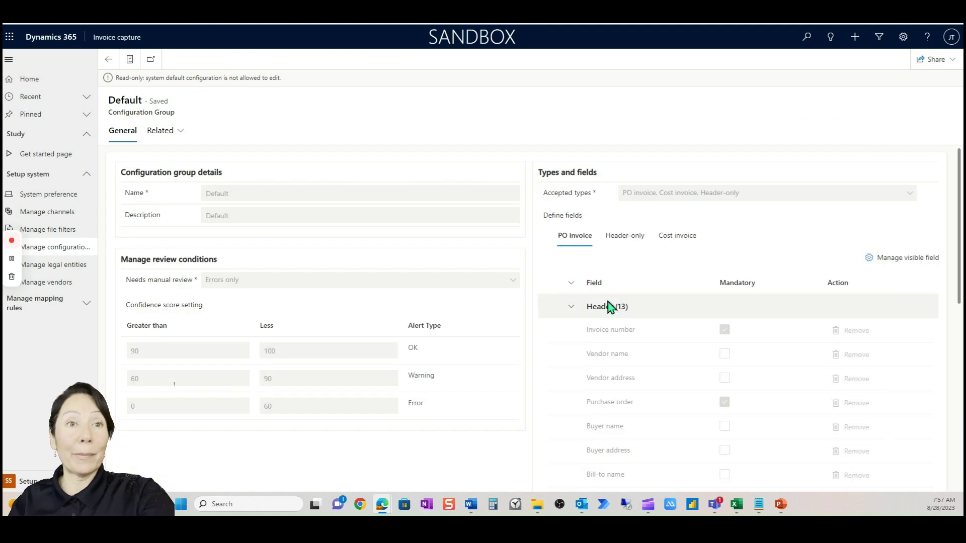
- Review the Default group's header-only and Cost invoice field definitions, then return to configuration groups
scroll(805, 345, "down", 3)
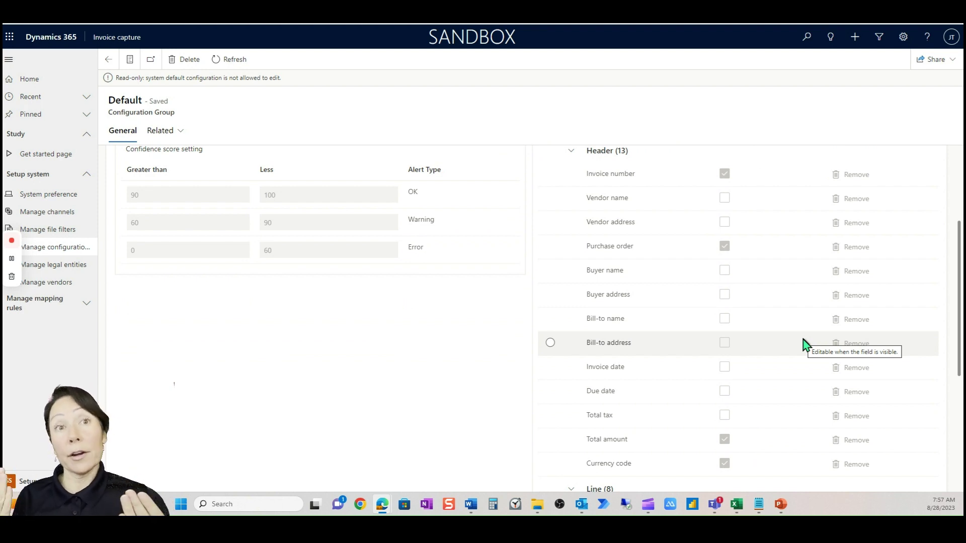
scroll(805, 345, "up", 3)
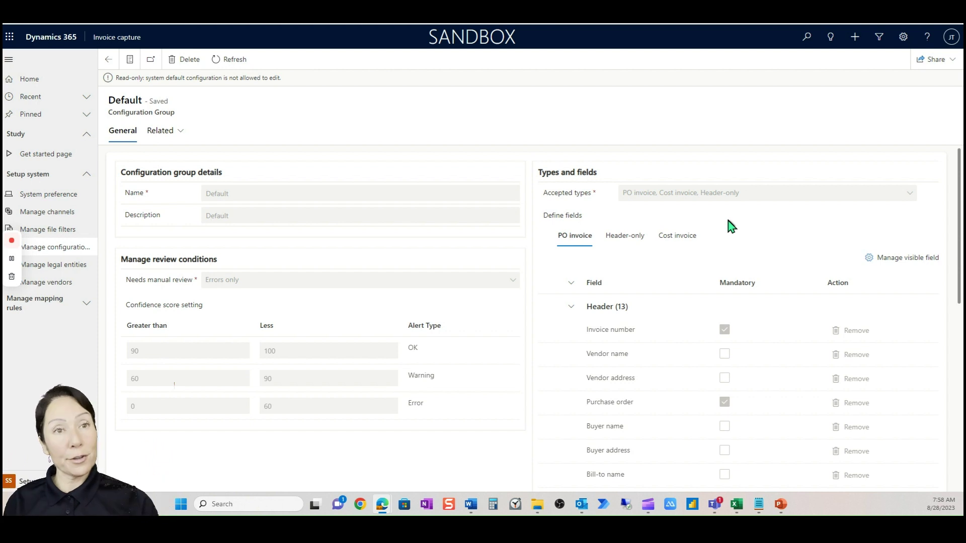
left_click(623, 242)
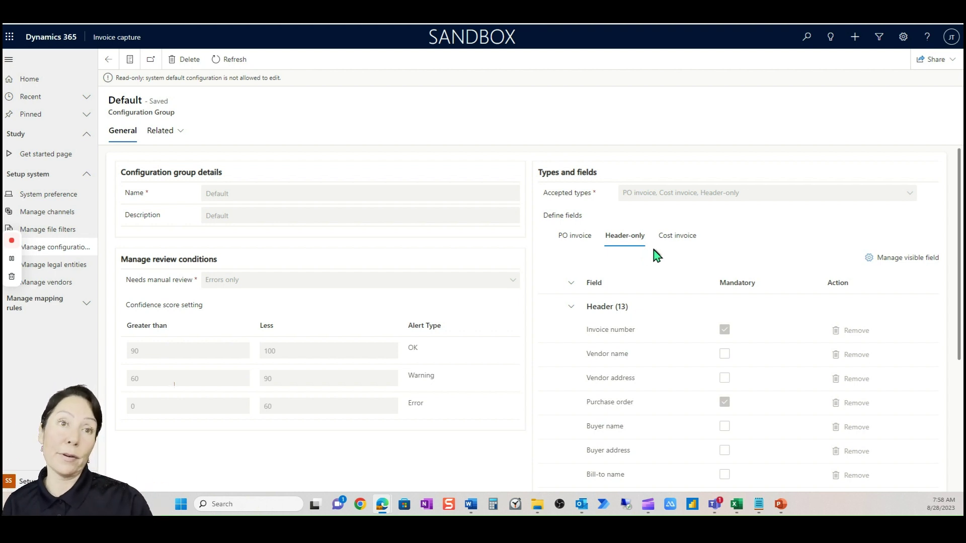
left_click(681, 242)
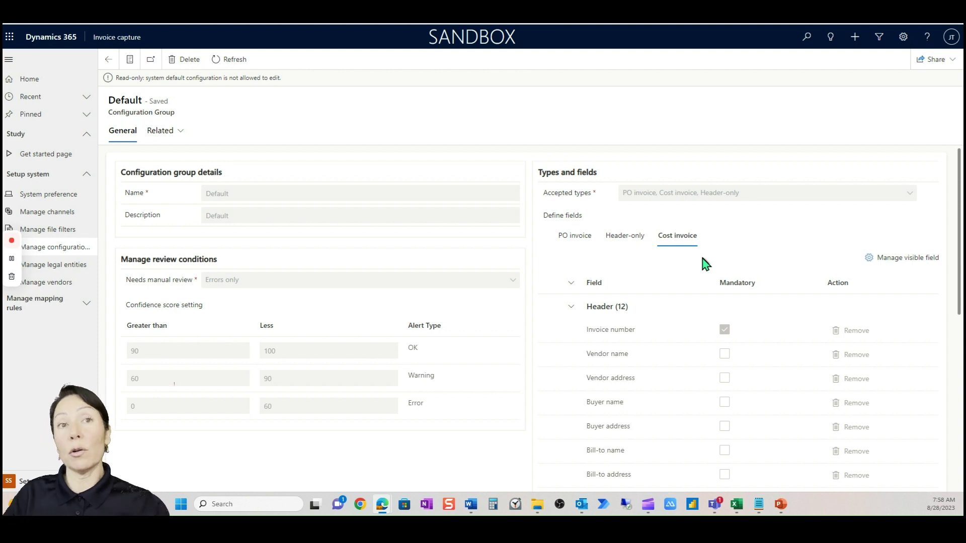
left_click(109, 61)
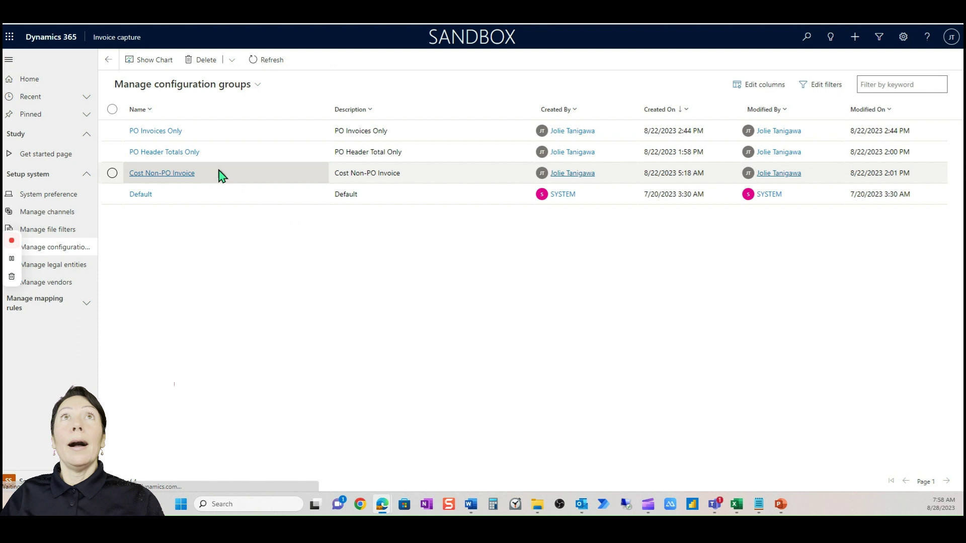
- Browse the PO Invoices Only, PO Header Totals Only and Cost Non-PO groups, then legal entities and vendors
left_click(215, 171)
left_click(225, 157)
left_click(227, 137)
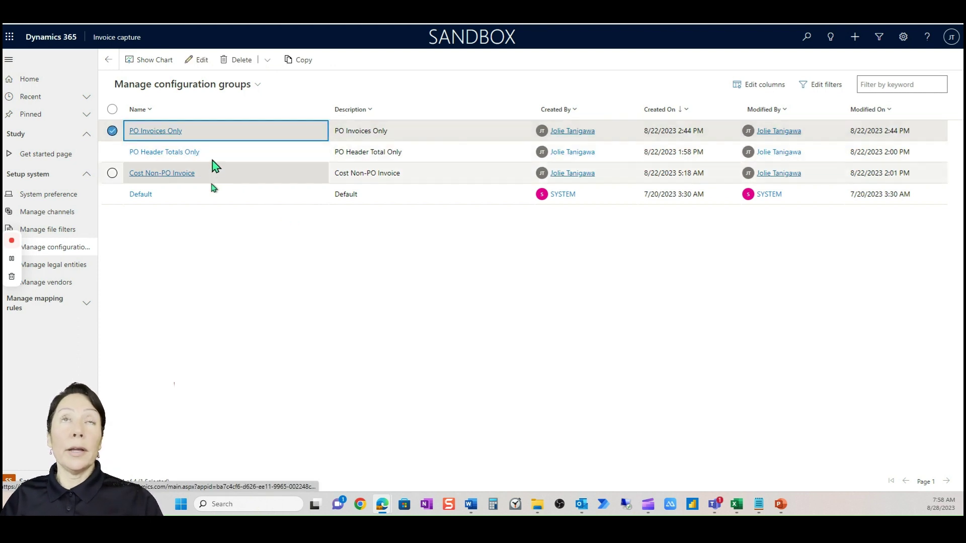
left_click(224, 157)
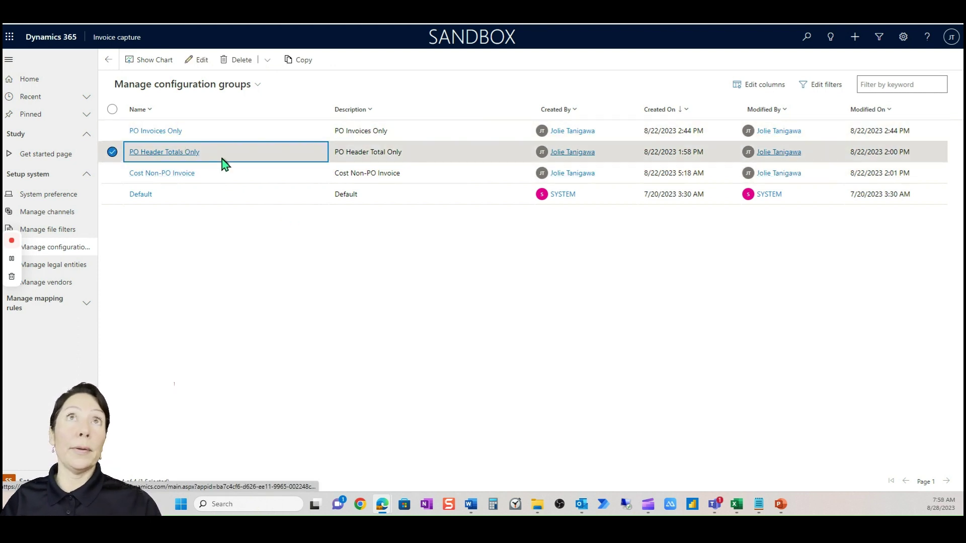
left_click(241, 178)
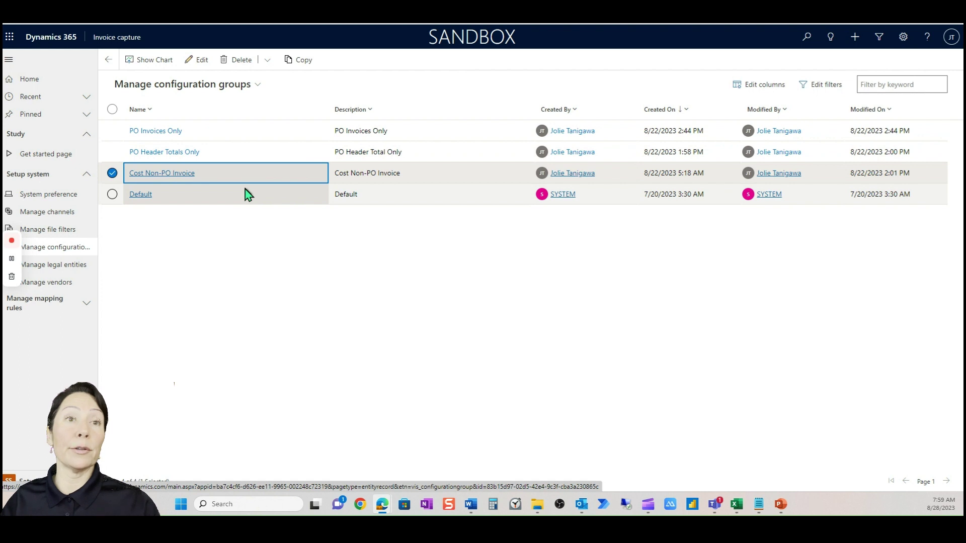
left_click(69, 271)
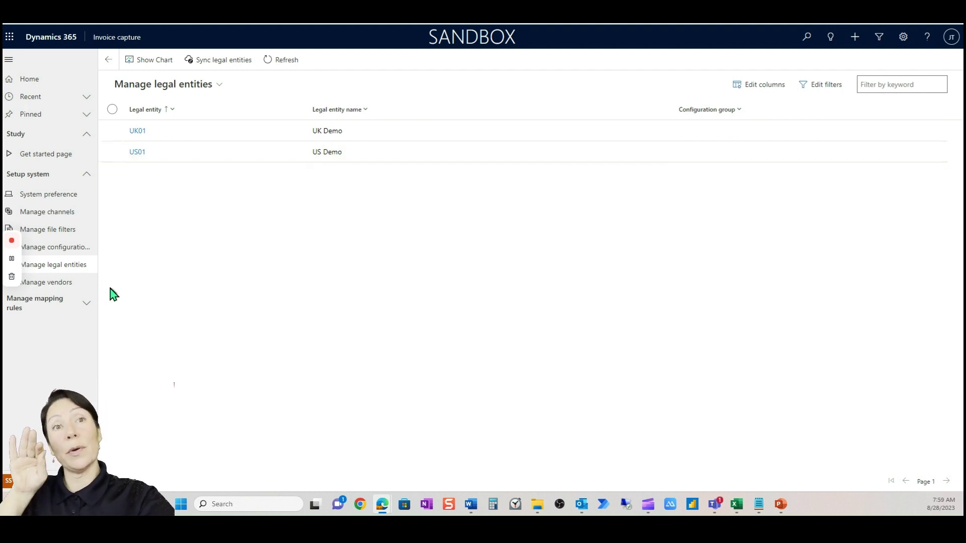
left_click(77, 282)
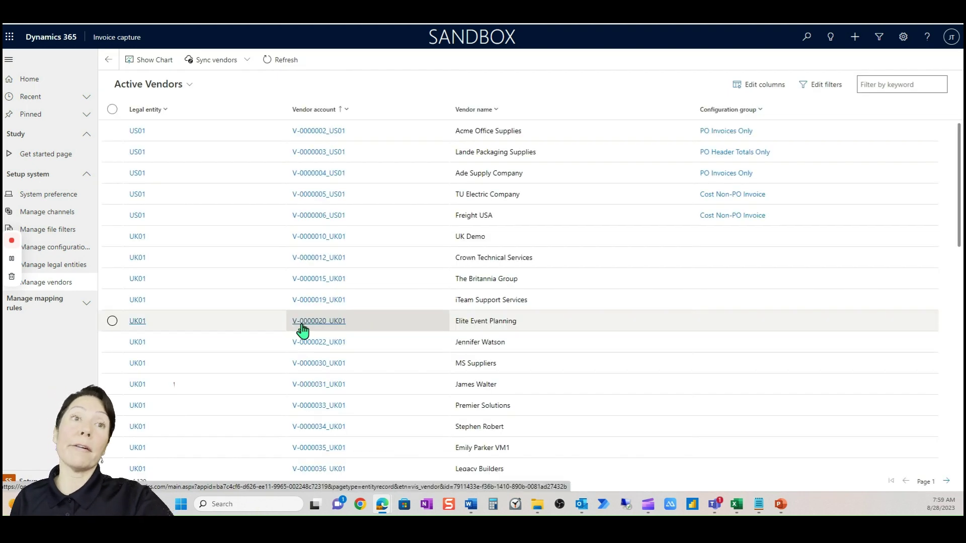
- After glancing at Sync vendors, filter the vendors so Legal entity equals US01
left_click(227, 63)
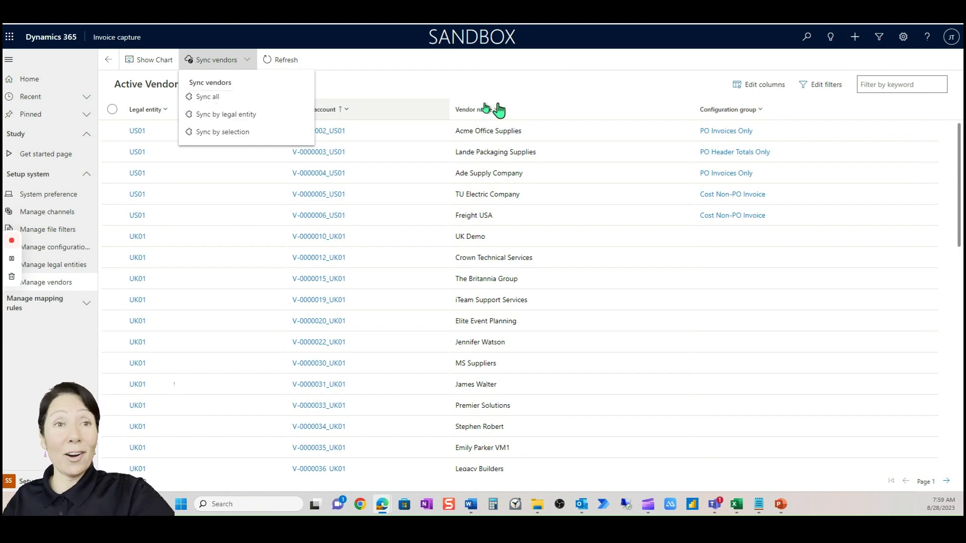
left_click(535, 82)
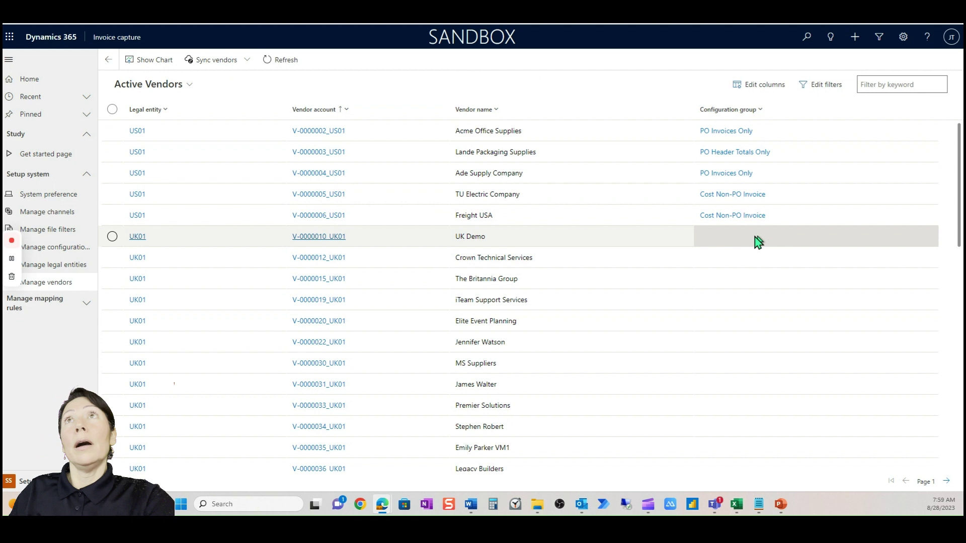
left_click(152, 109)
left_click(160, 160)
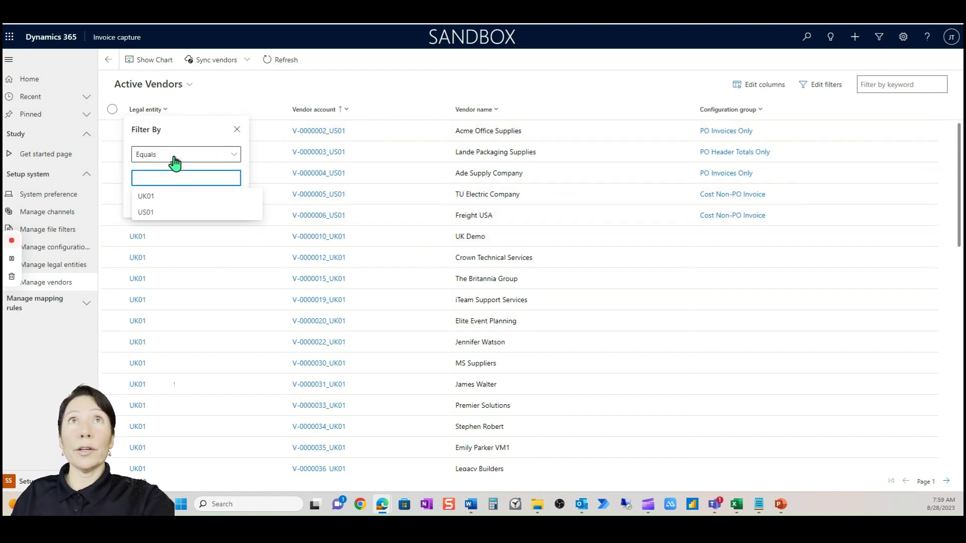
type("US01")
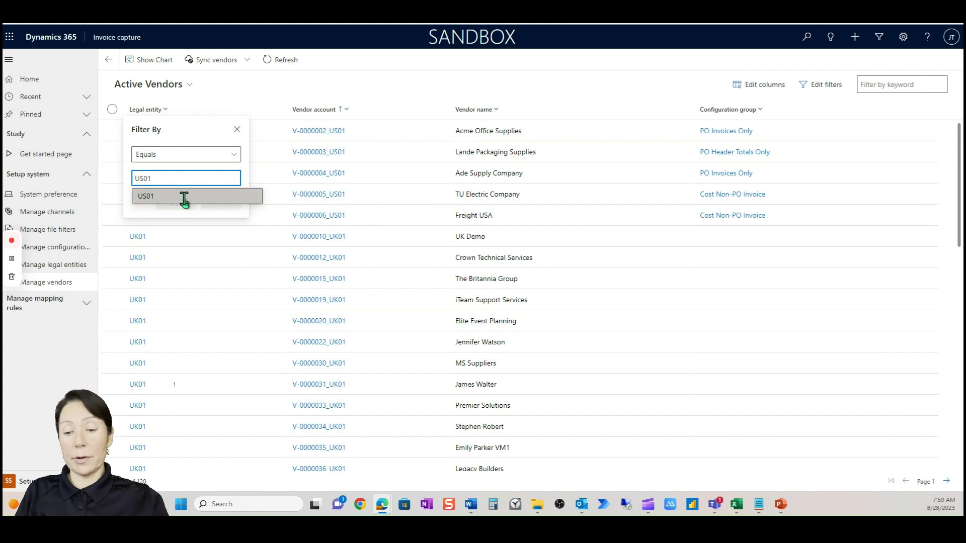
left_click(186, 196)
left_click(181, 220)
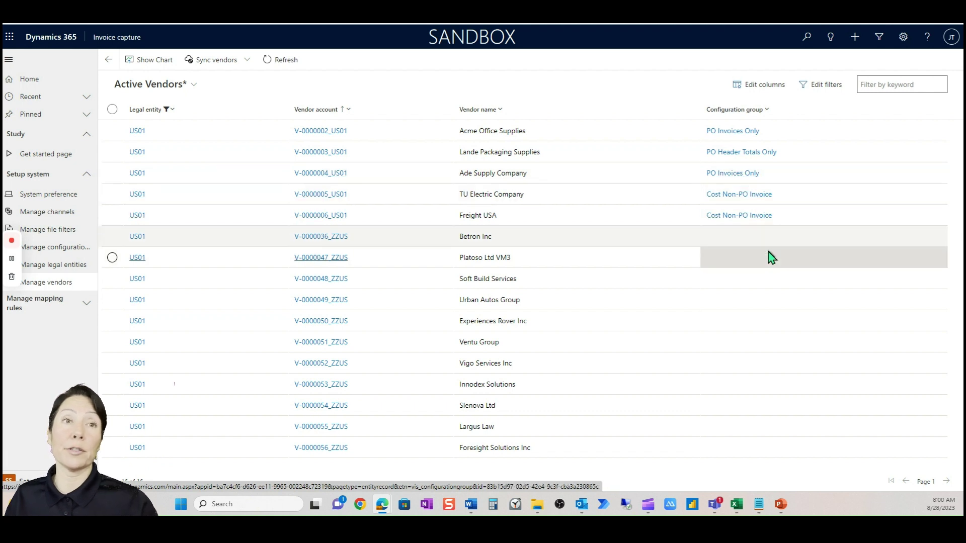
- Expand Manage mapping rules, open the Legal entities rules, and select the US-01 rule
left_click(75, 309)
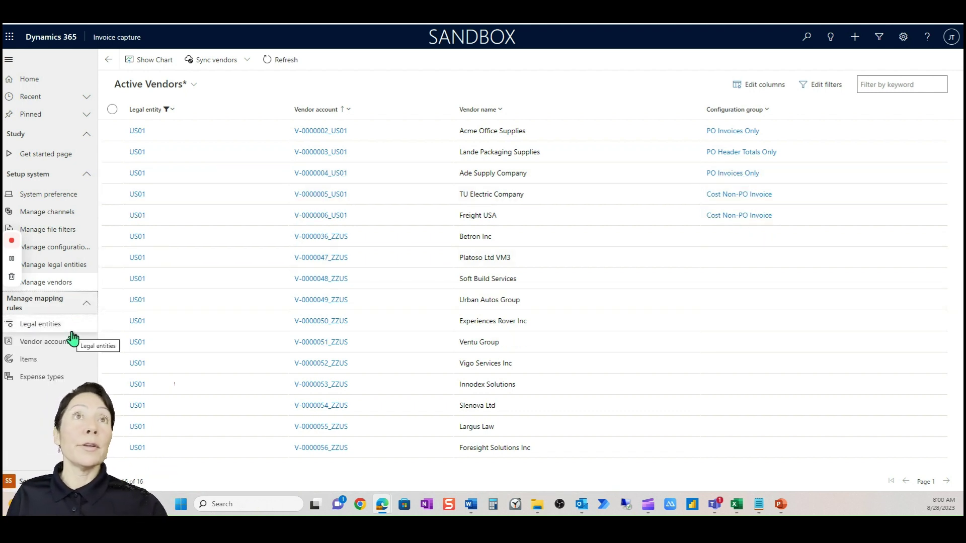
left_click(73, 338)
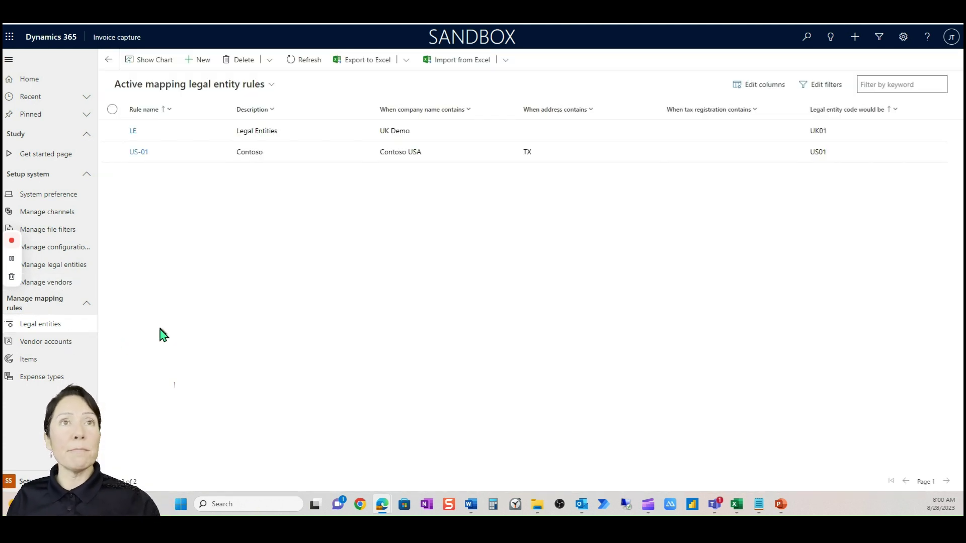
left_click(408, 162)
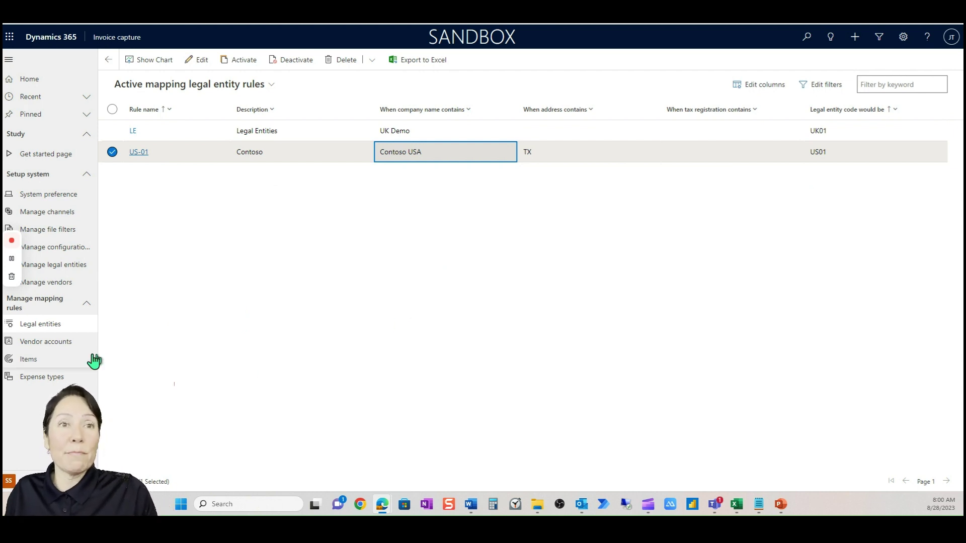
- Review the Vendor accounts, Items and Expense types mapping rules in turn
left_click(63, 350)
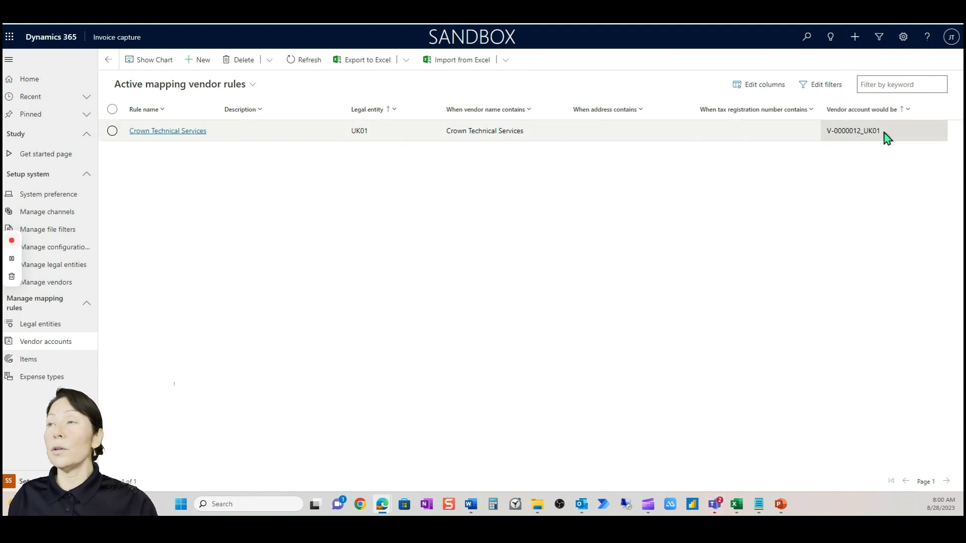
left_click(52, 360)
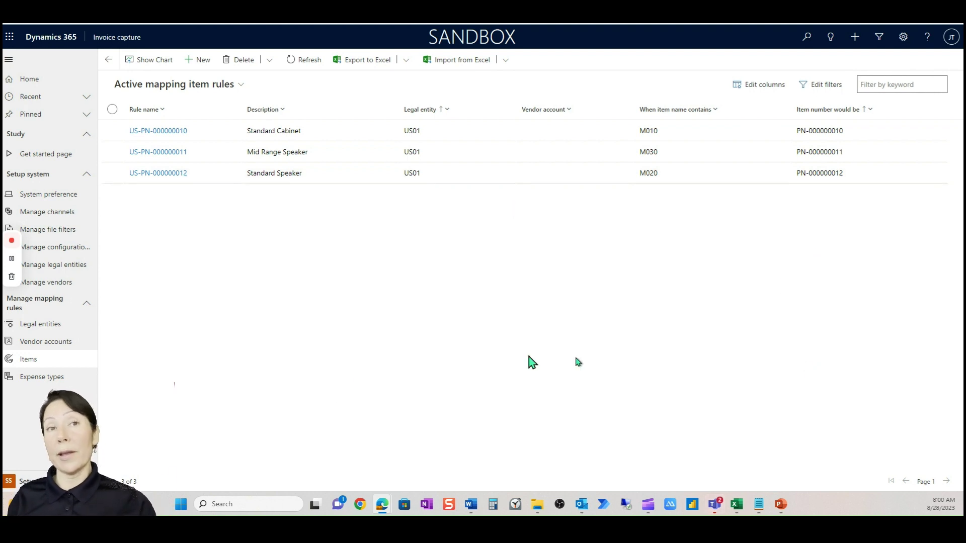
left_click(93, 380)
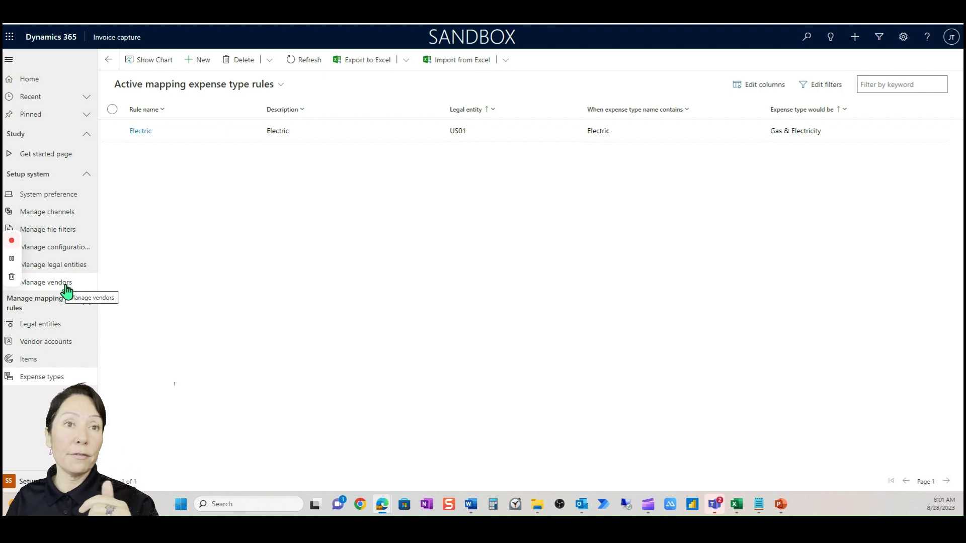
- Switch from the Setup system area to Manage invoices to show the 30-day Dashboard
left_click(22, 481)
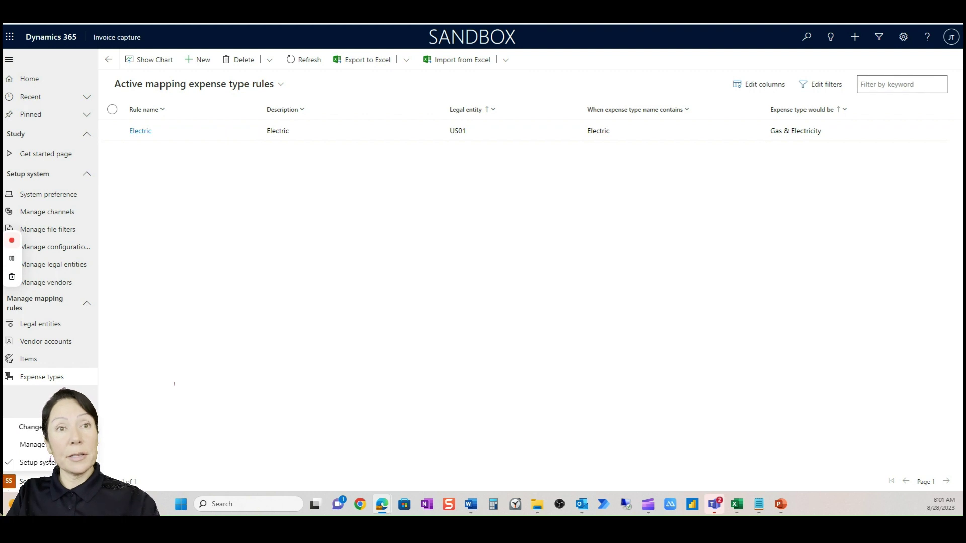
left_click(32, 445)
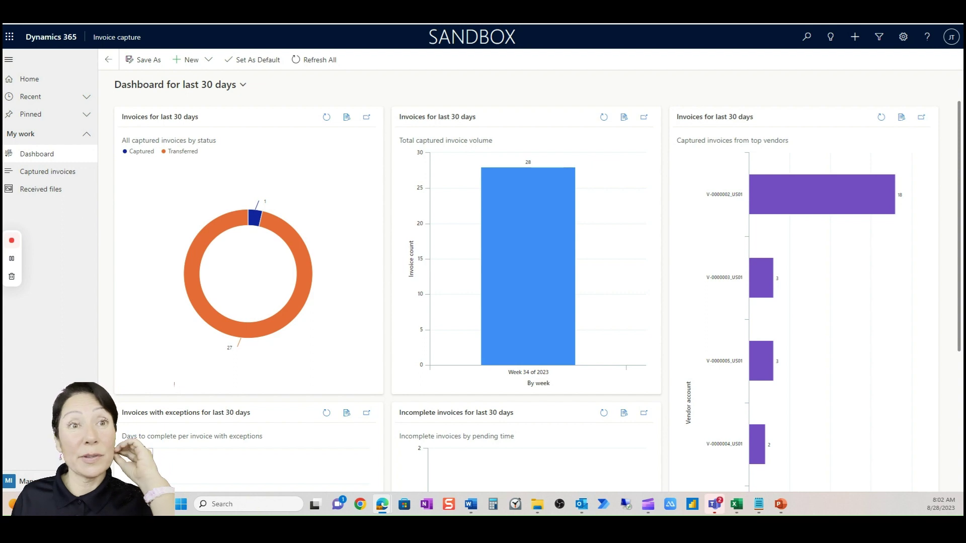
- Switch windows to the Finance and Operations US Demo home page with Alt+Tab
key("alt+Tab")
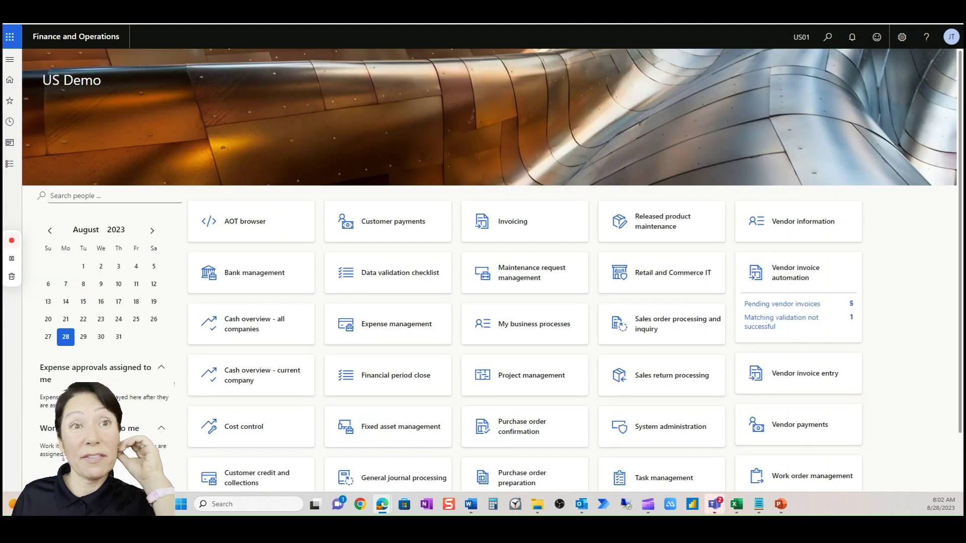
- Open the Vendor invoice automation workspace from its home tile and expand Documents not invoiced
left_click(806, 291)
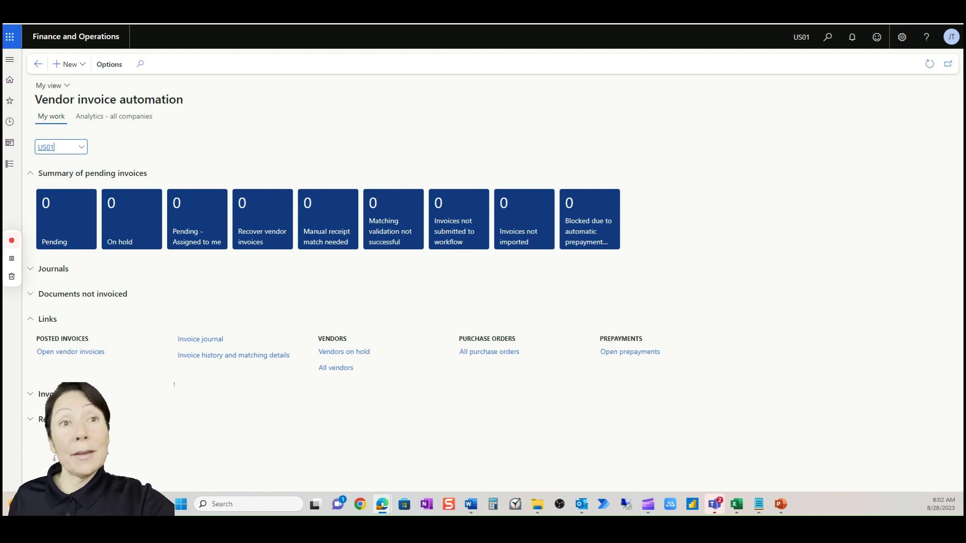
left_click(112, 302)
- Show the Pending vendor invoices list for US01, which is empty
left_click(123, 359)
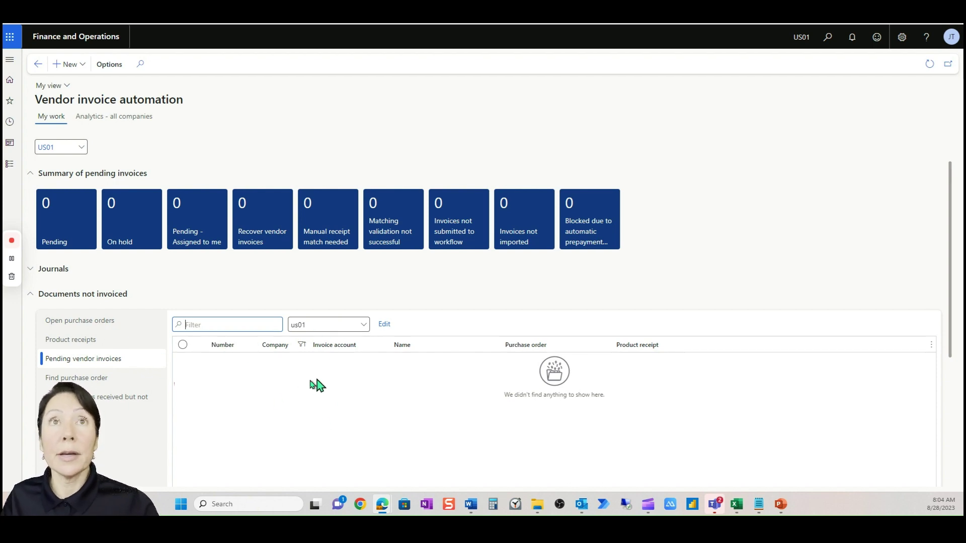
- Go to System administration > Process automations and show the Background processes list
left_click(10, 164)
scroll(61, 327, "down", 5)
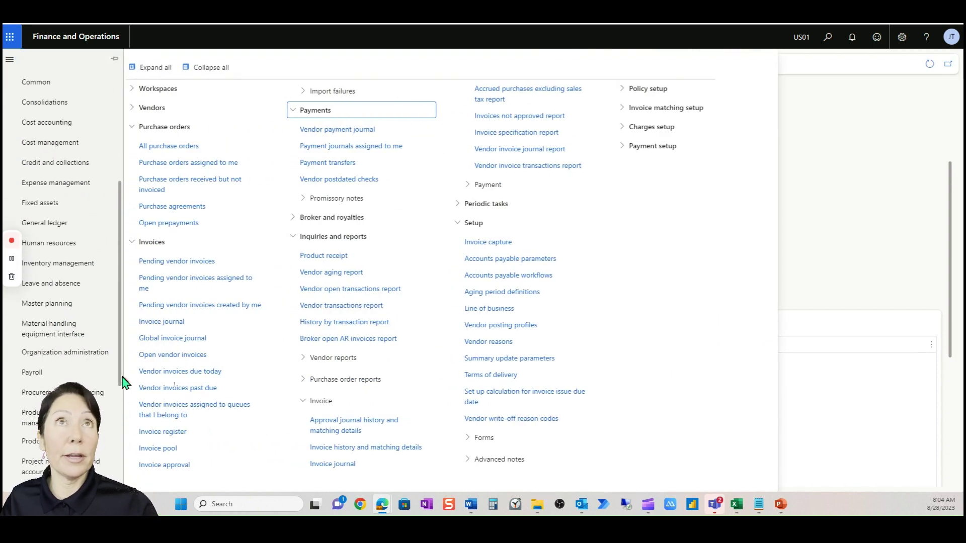
scroll(61, 272, "down", 2)
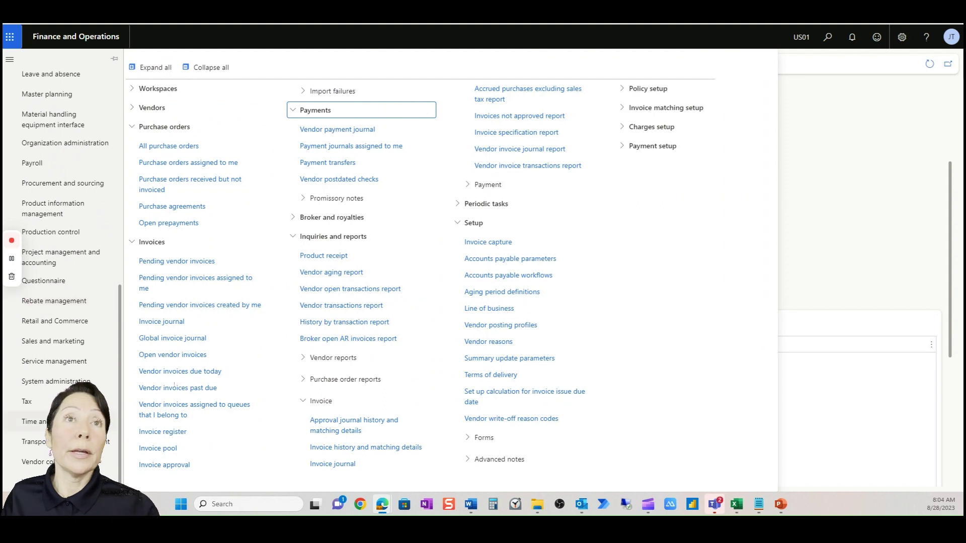
left_click(55, 382)
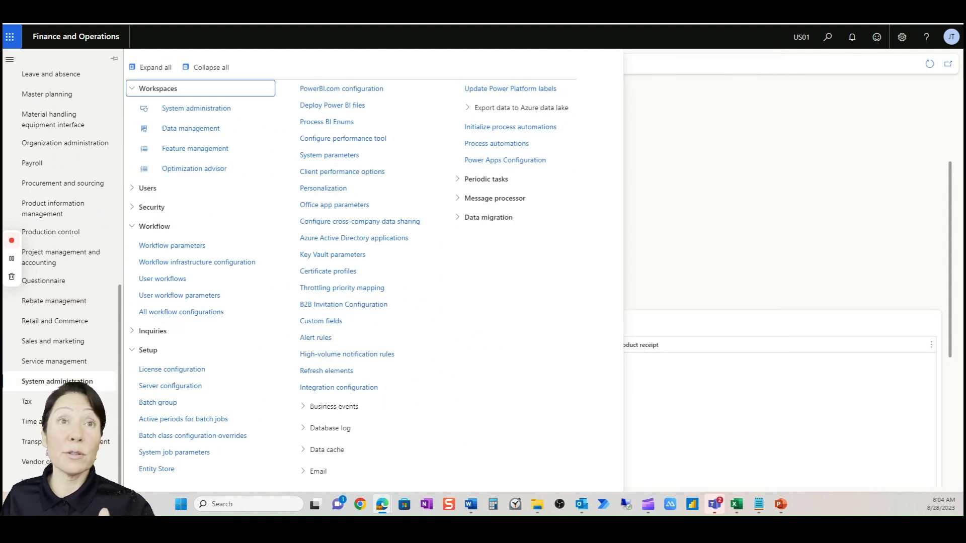
left_click(491, 149)
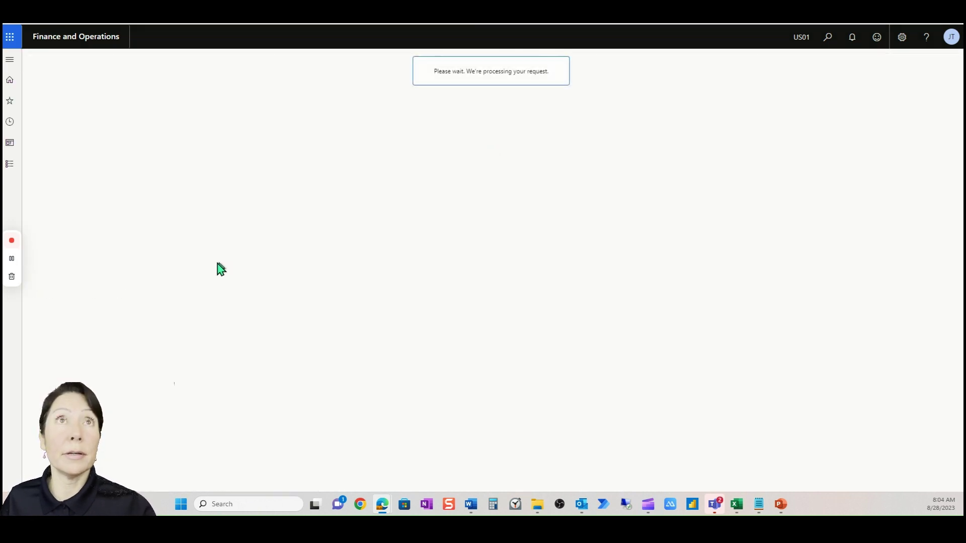
left_click(118, 206)
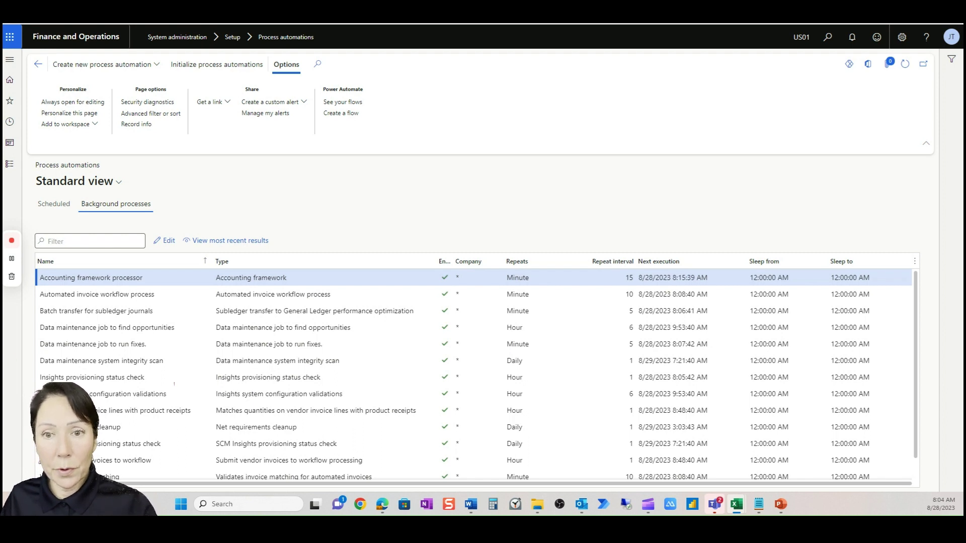
- Filter the Name column to the four vendor invoice processes and review each row's type
left_click(178, 263)
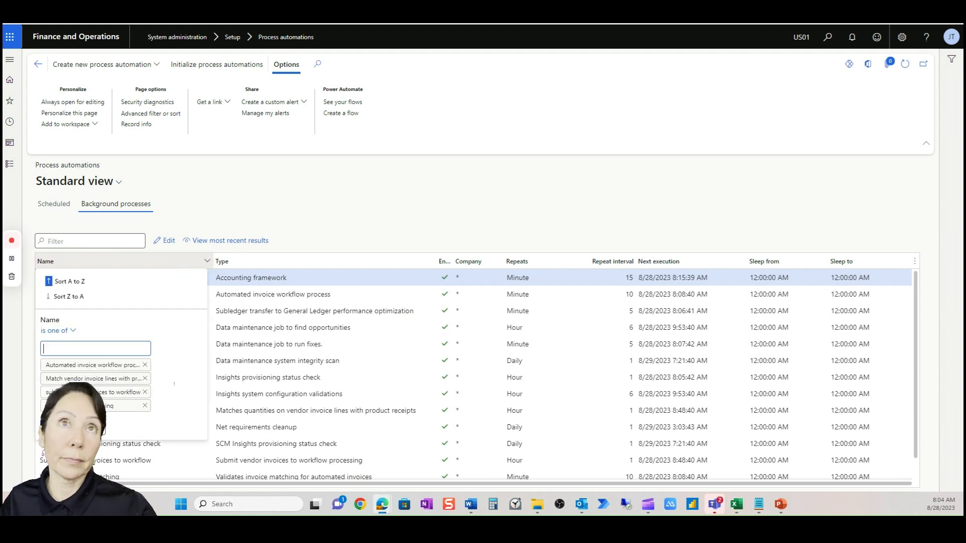
left_click(56, 429)
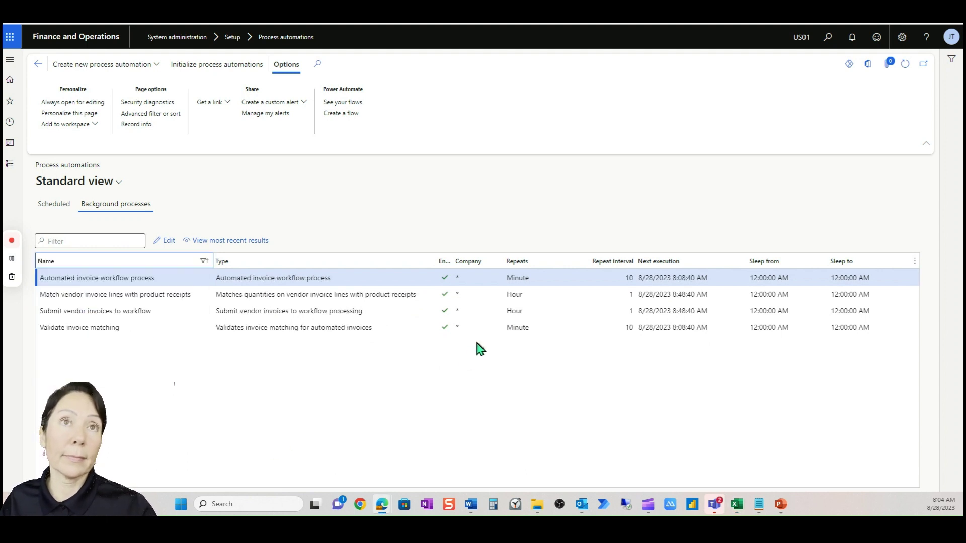
left_click(473, 312)
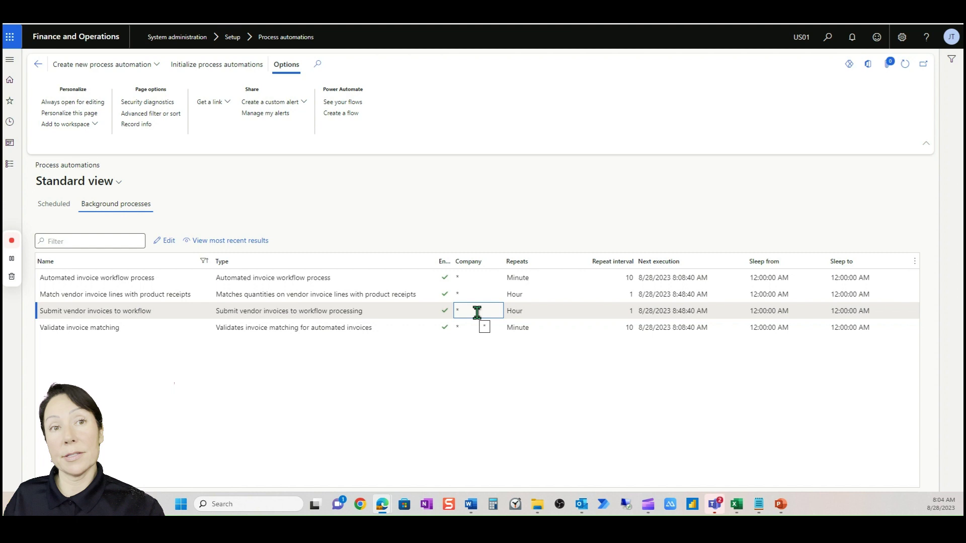
left_click(514, 298)
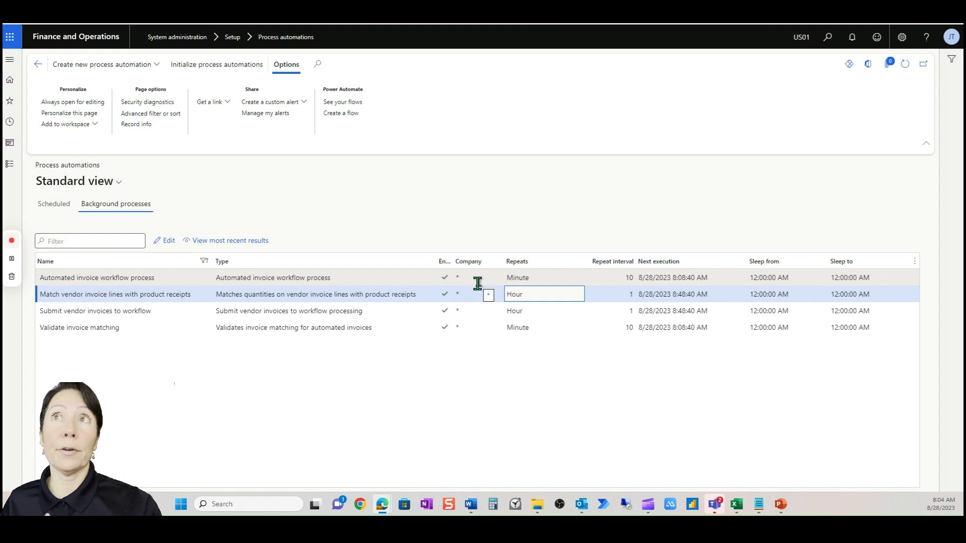
left_click_drag(216, 295, 425, 304)
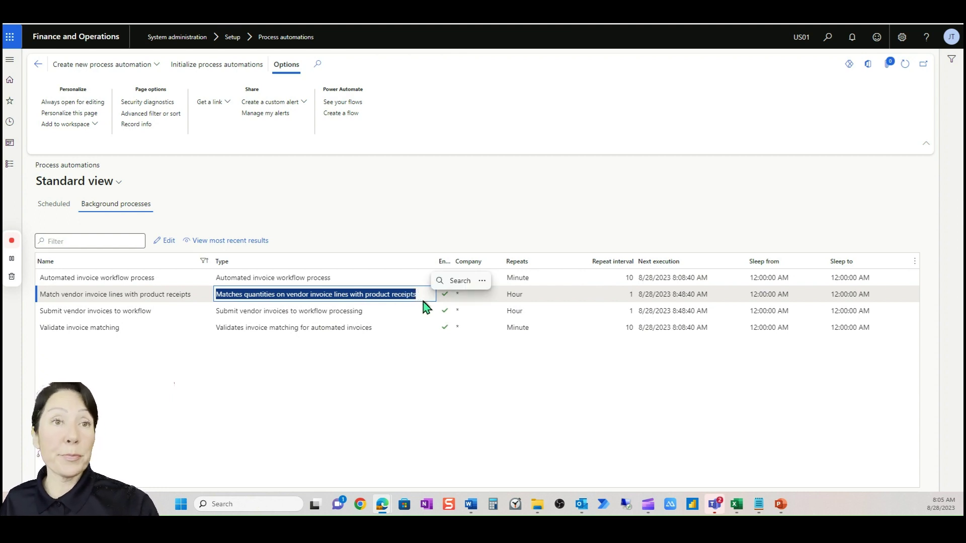
left_click(329, 280)
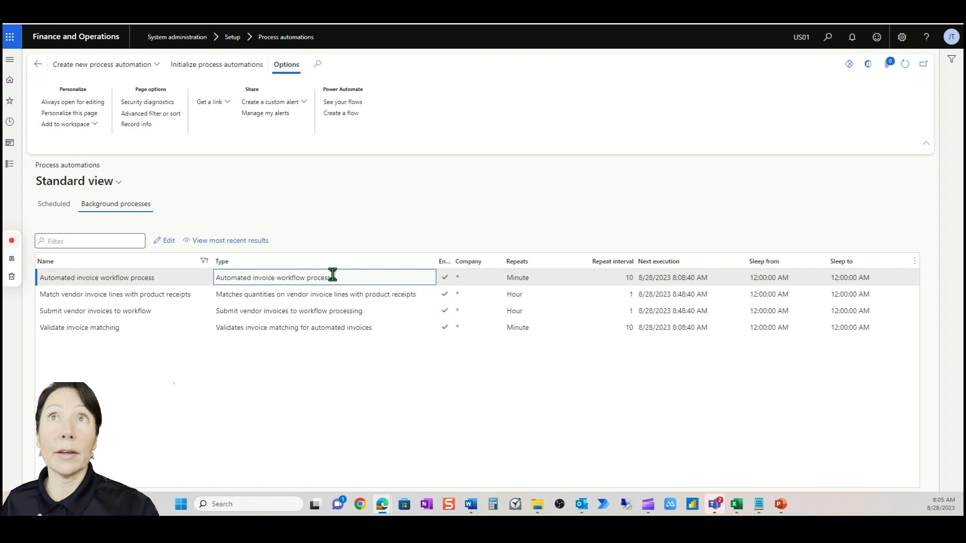
left_click_drag(333, 274, 198, 281)
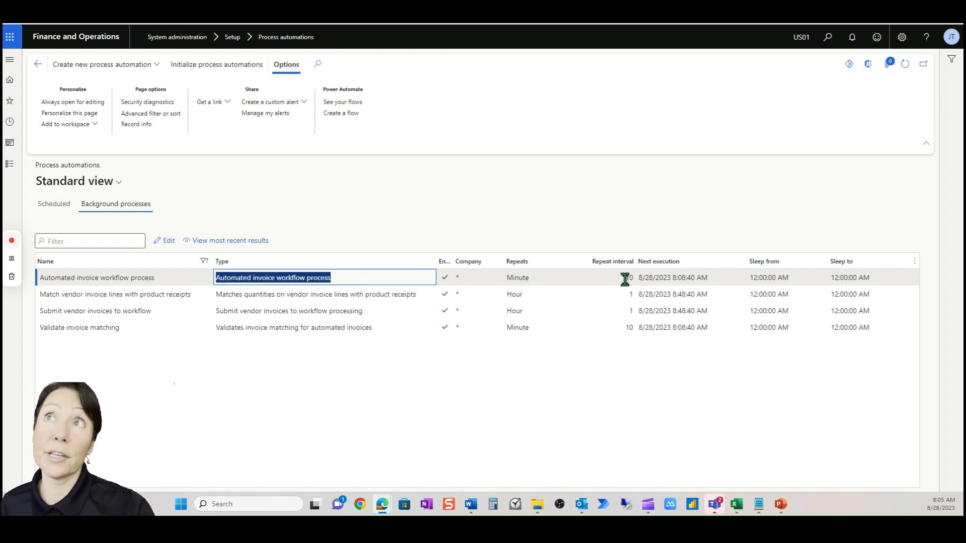
key("Down")
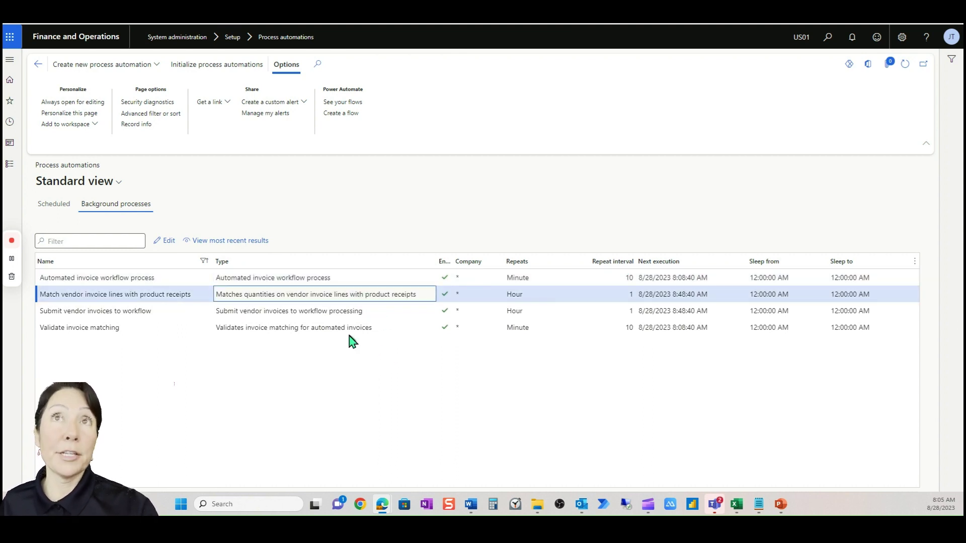
- Check the Validate invoice matching and Submit vendor invoices to workflow rows, then return to the US Demo home page
left_click(282, 328)
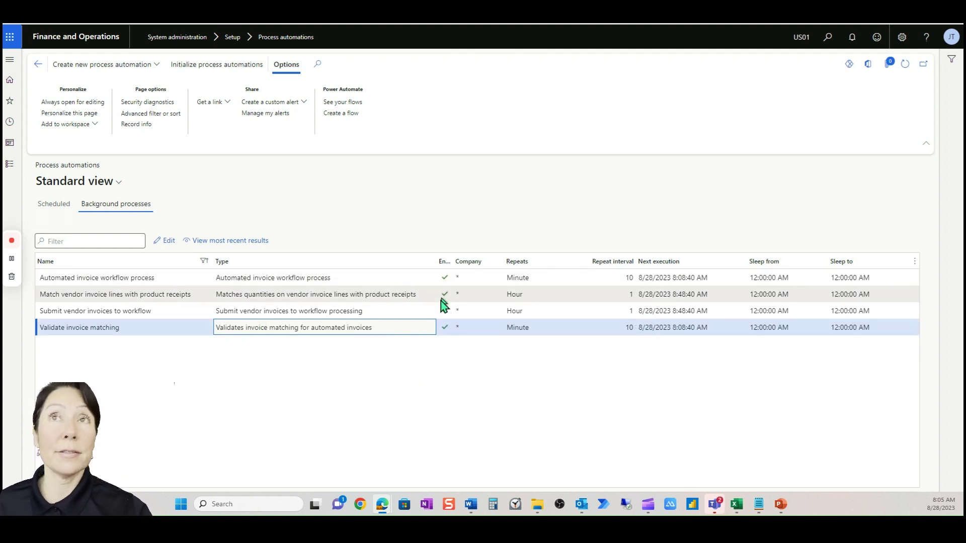
left_click(406, 312)
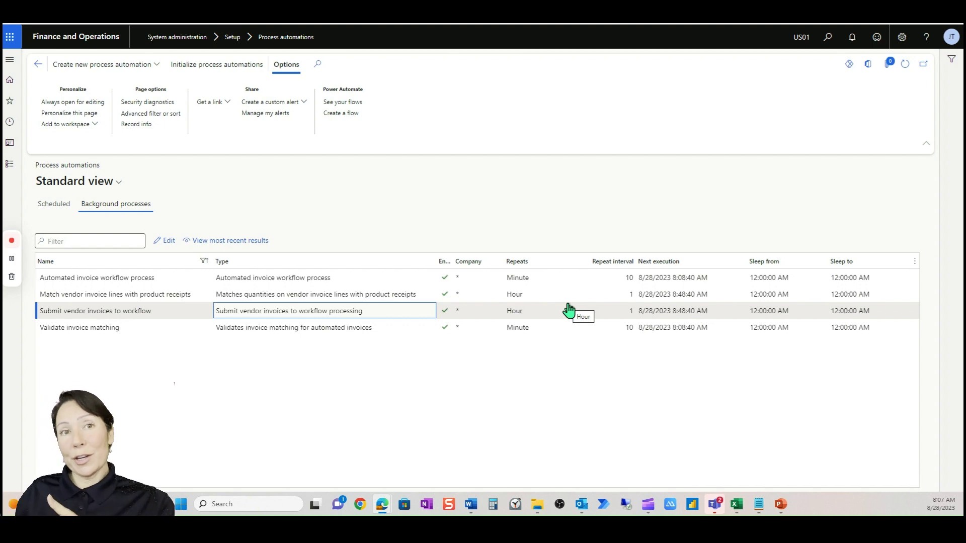
left_click(101, 37)
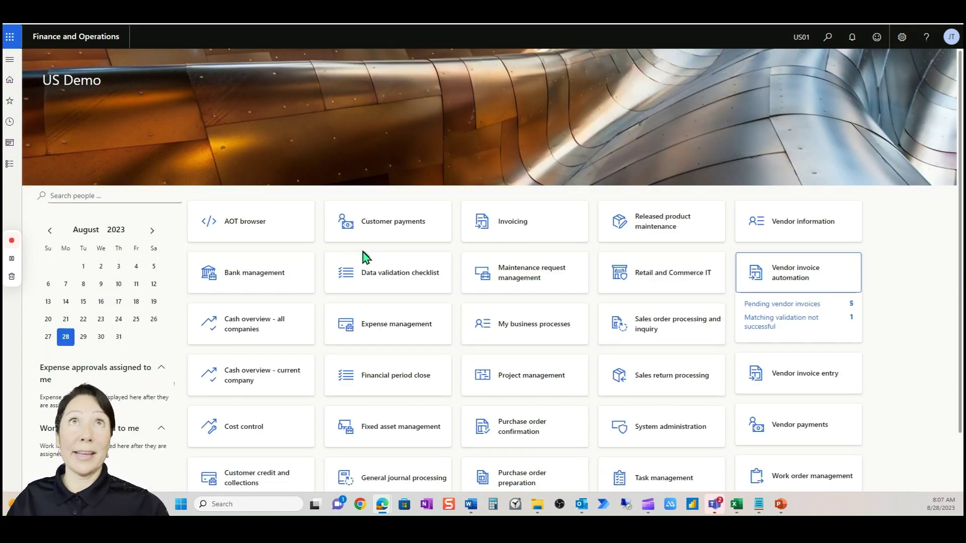